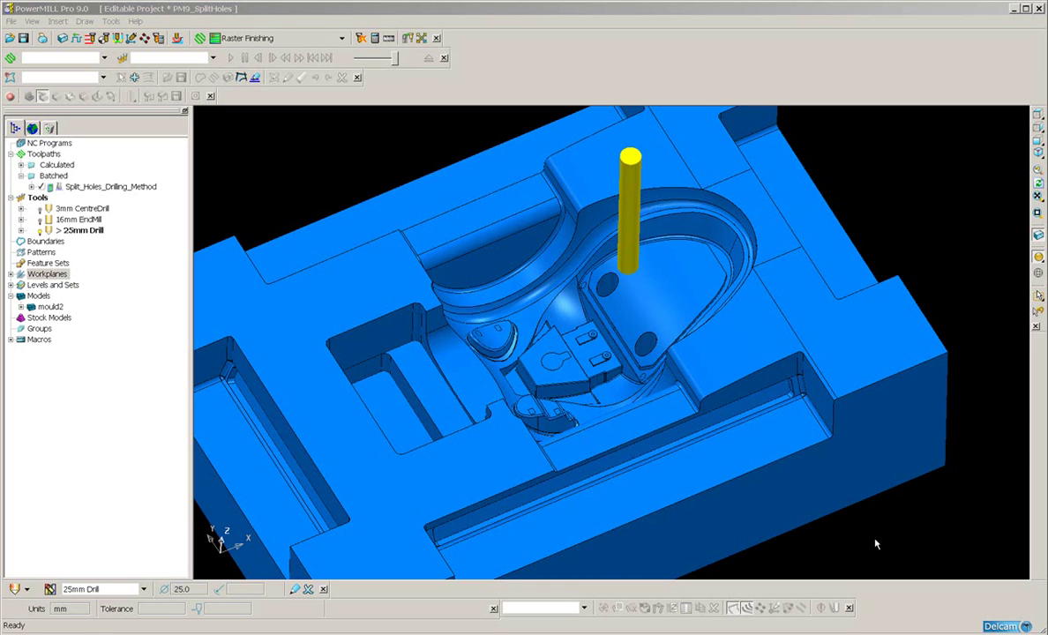
- Zoom in on the inclined plate with its two holes in the model view
left_click(697, 455)
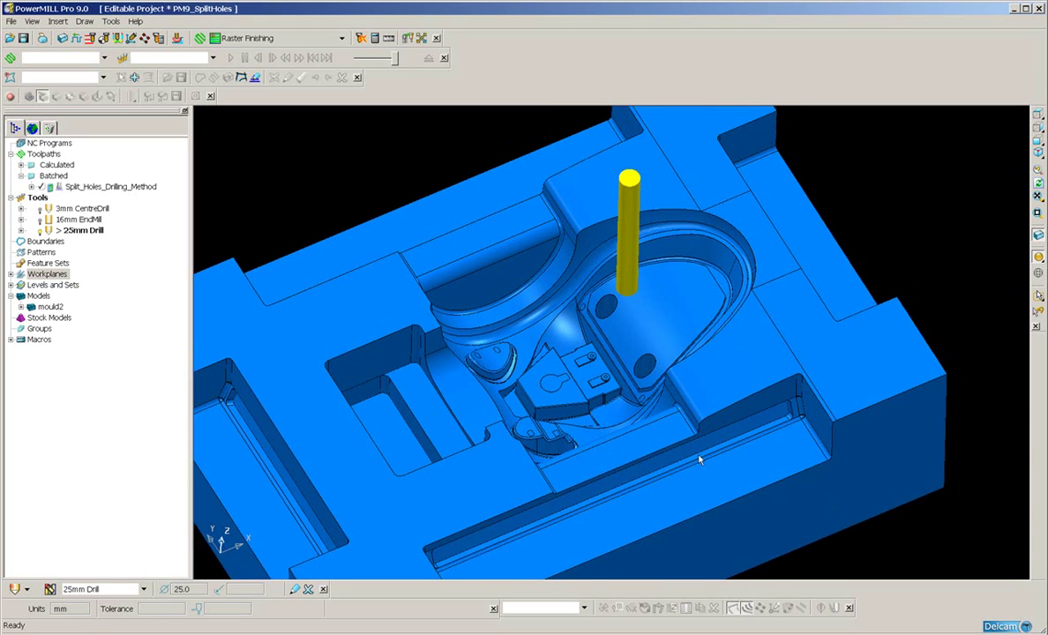
middle_click_drag(530, 278, 637, 398, "ctrl+shift")
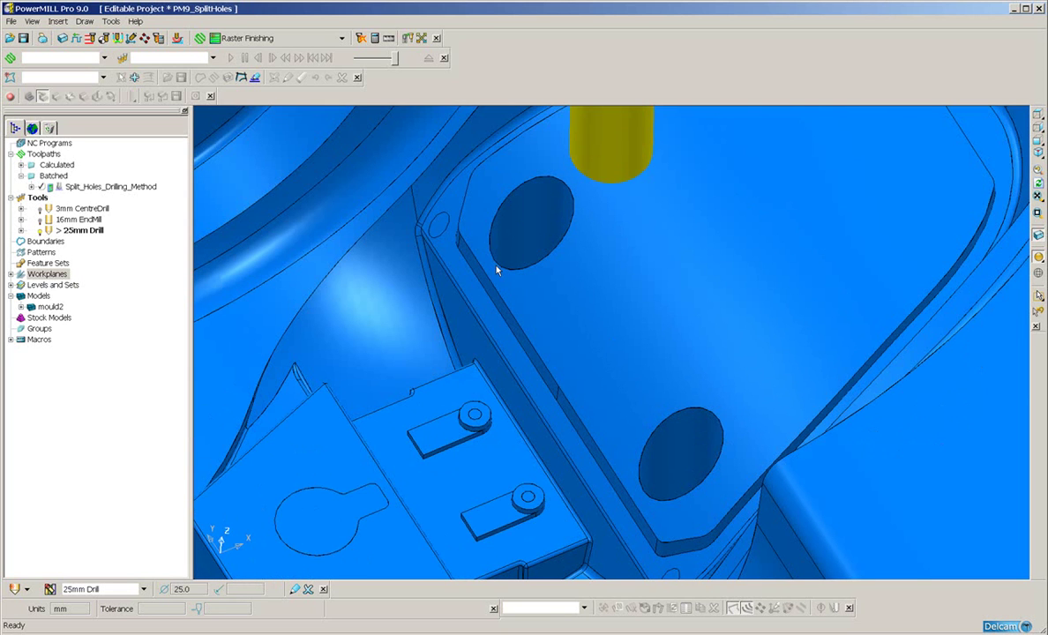
scroll(496, 271, "up", 1)
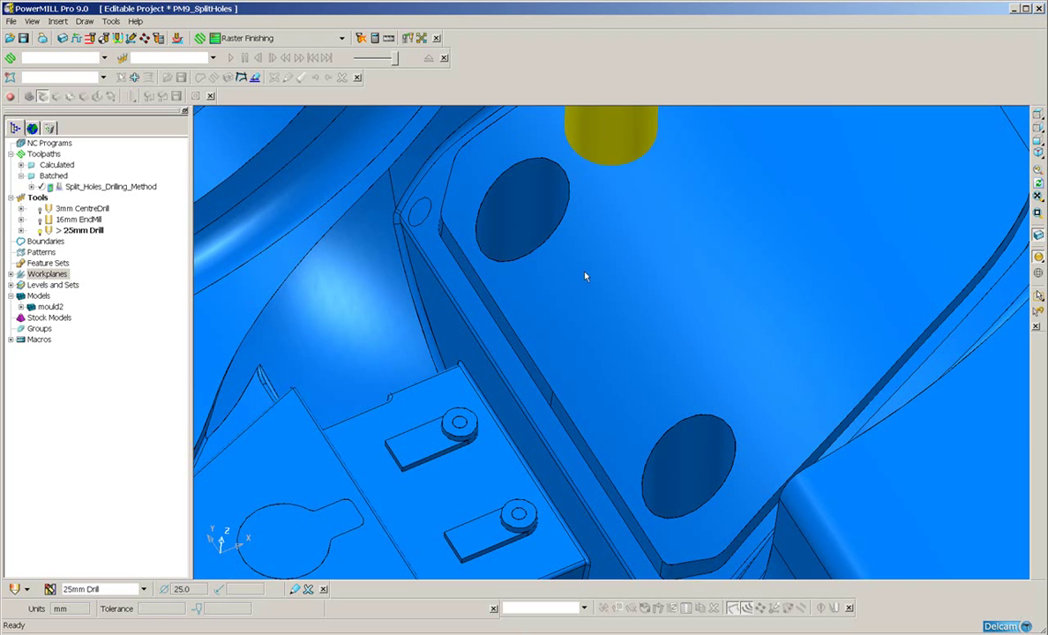
- Select the plate face and both holes and recognise them as hole features in a new feature set
scroll(589, 277, "down", 3)
left_click_drag(548, 239, 575, 277)
left_click_drag(660, 383, 674, 420)
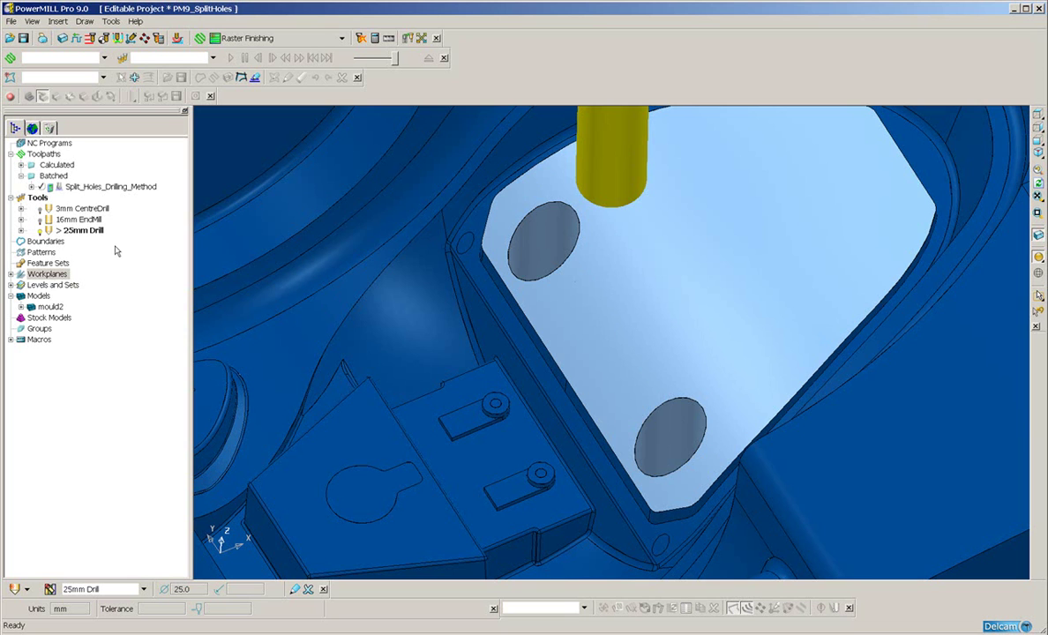
left_click(39, 264)
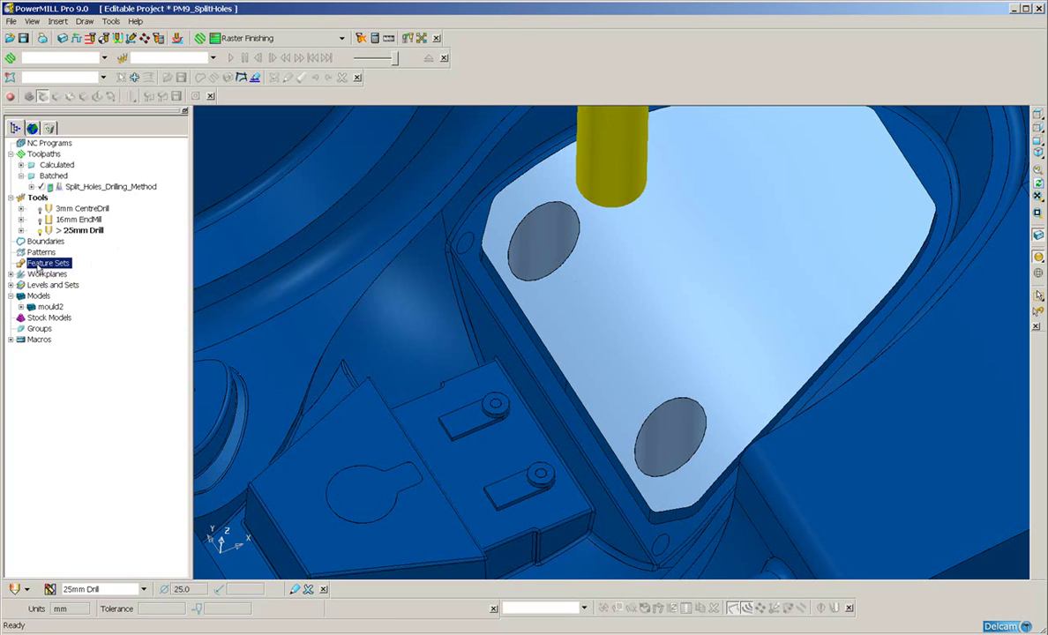
right_click(38, 268)
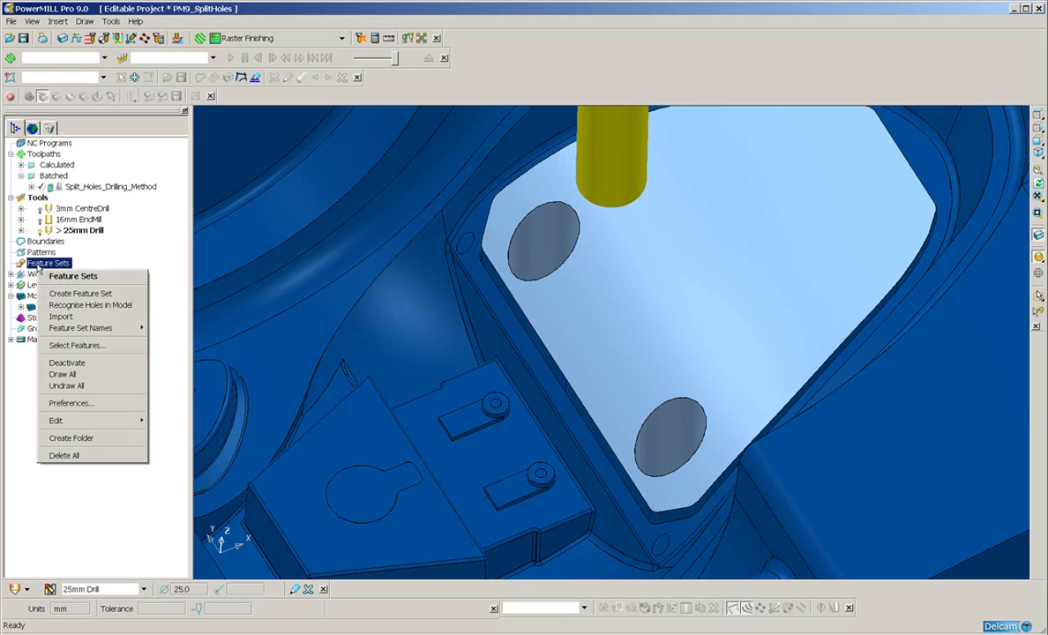
left_click(112, 305)
left_click(109, 345)
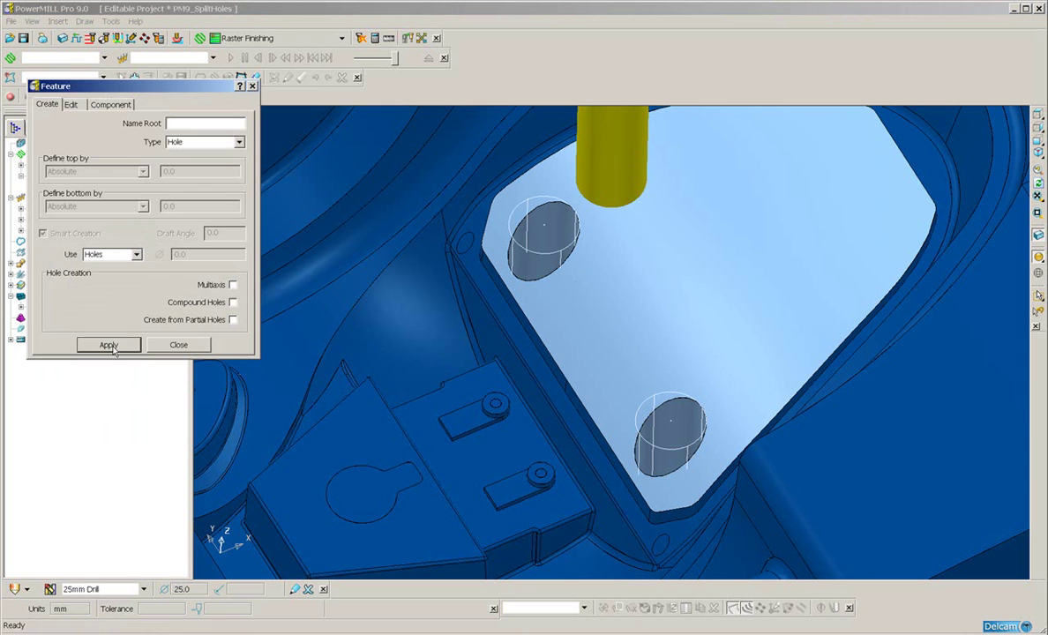
left_click(179, 345)
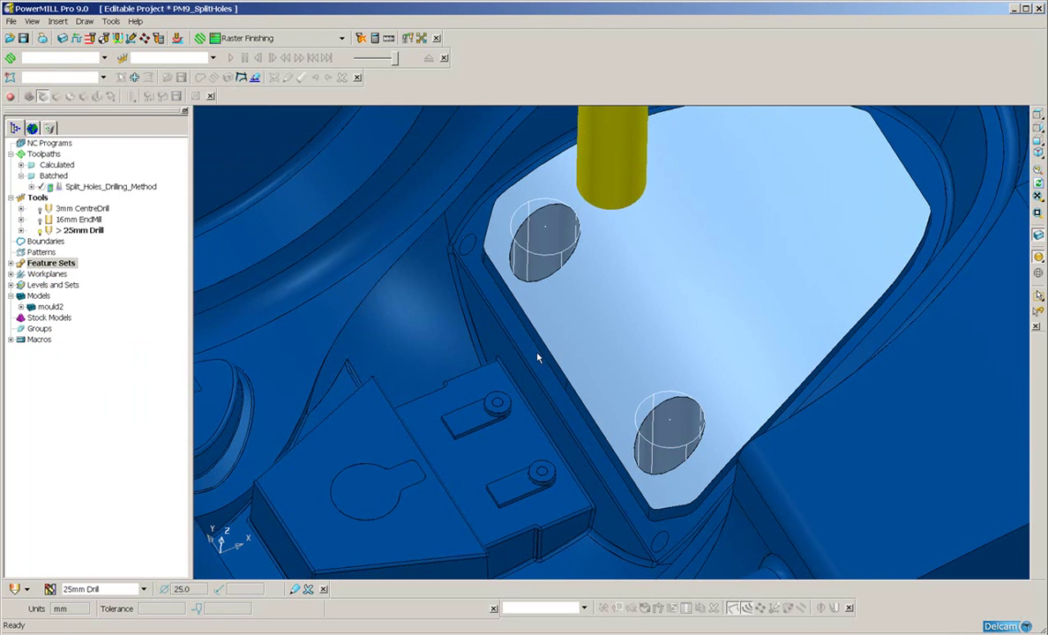
- Tilt the view to inspect the upper hole feature, then expand Feature Sets to show set 1
scroll(538, 358, "up", 2)
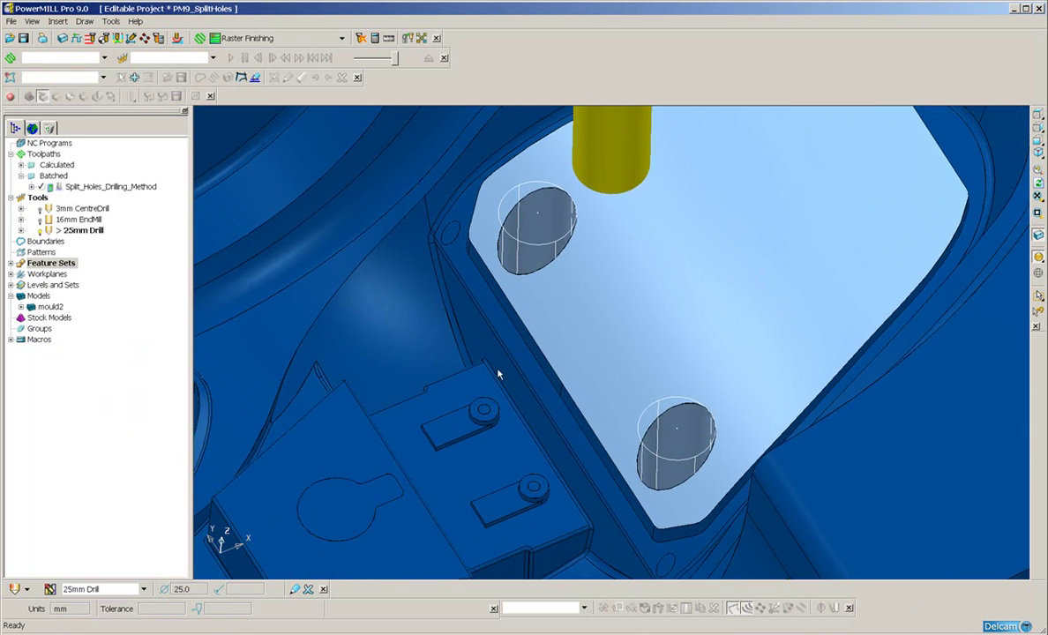
middle_click_drag(498, 375, 522, 386)
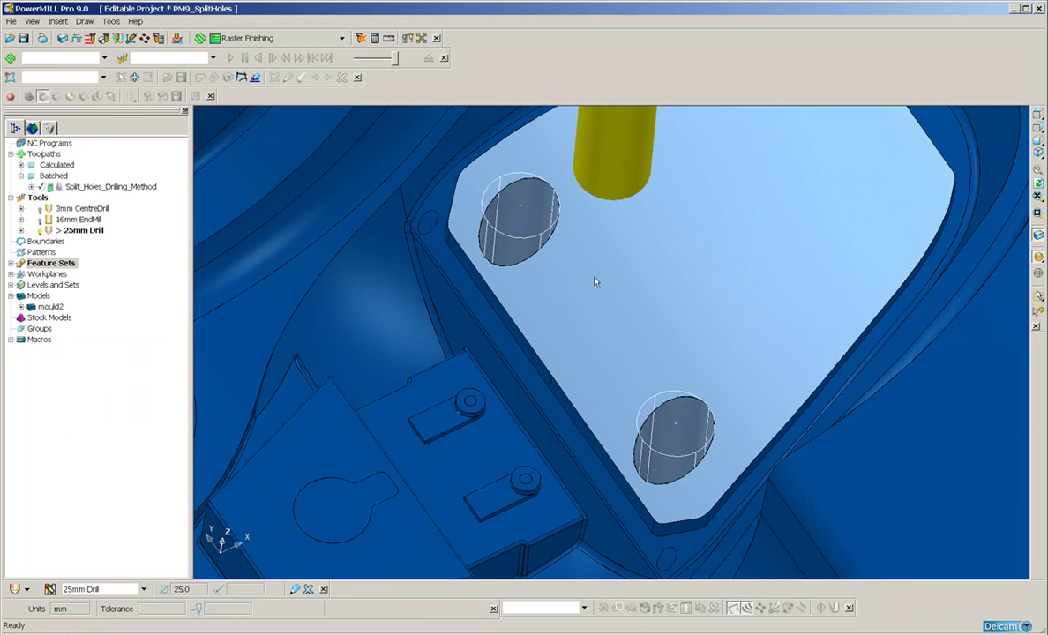
left_click(549, 258)
left_click(675, 407)
left_click(11, 263)
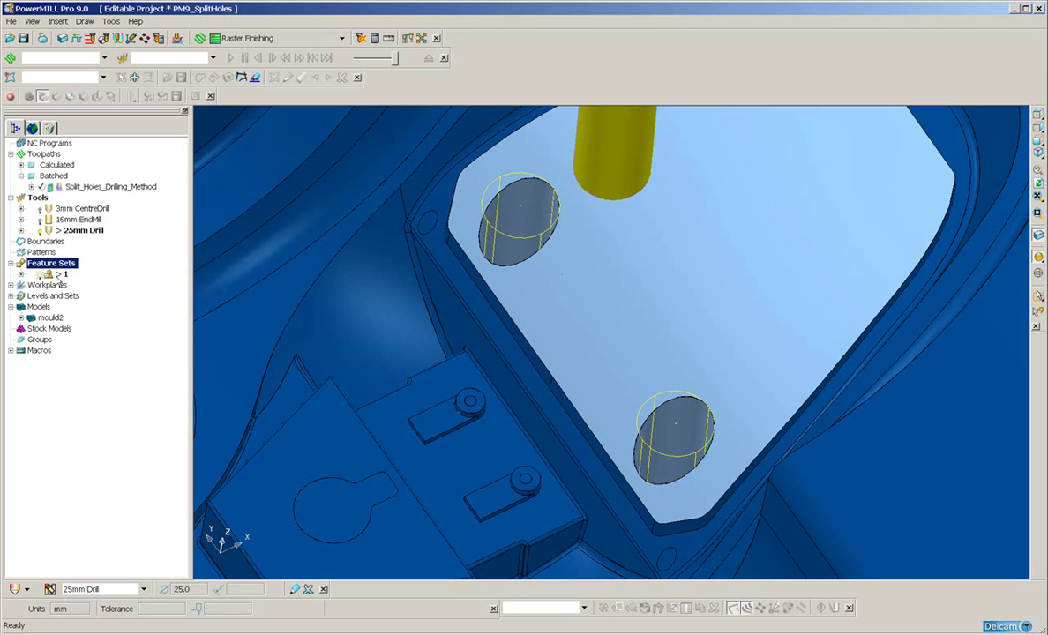
- Cap the holes of feature set 1 and orbit the mould to inspect the capping surfaces
right_click(58, 275)
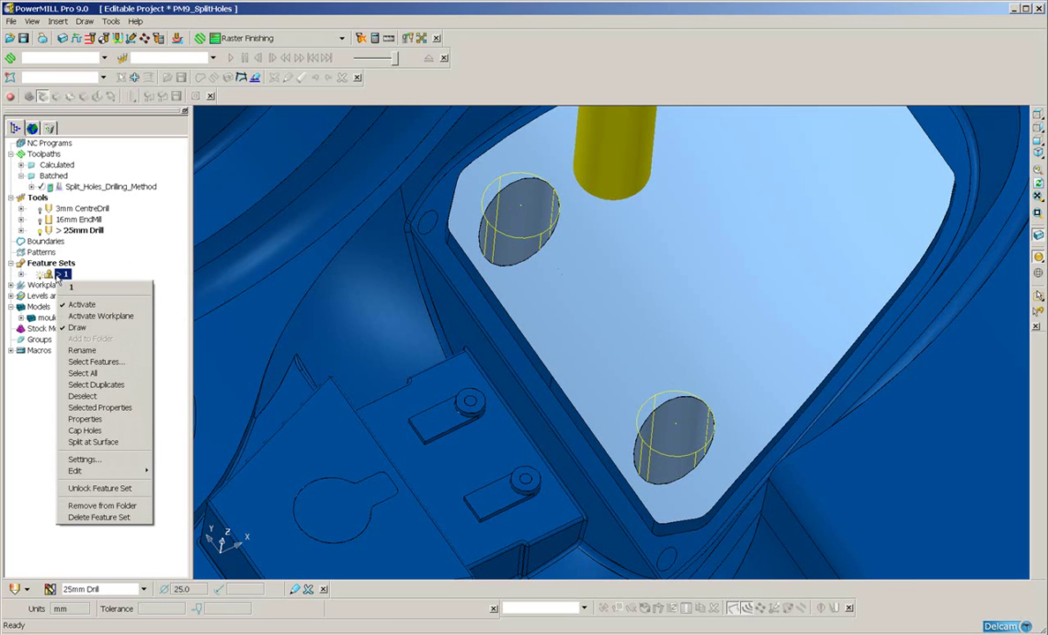
left_click(103, 431)
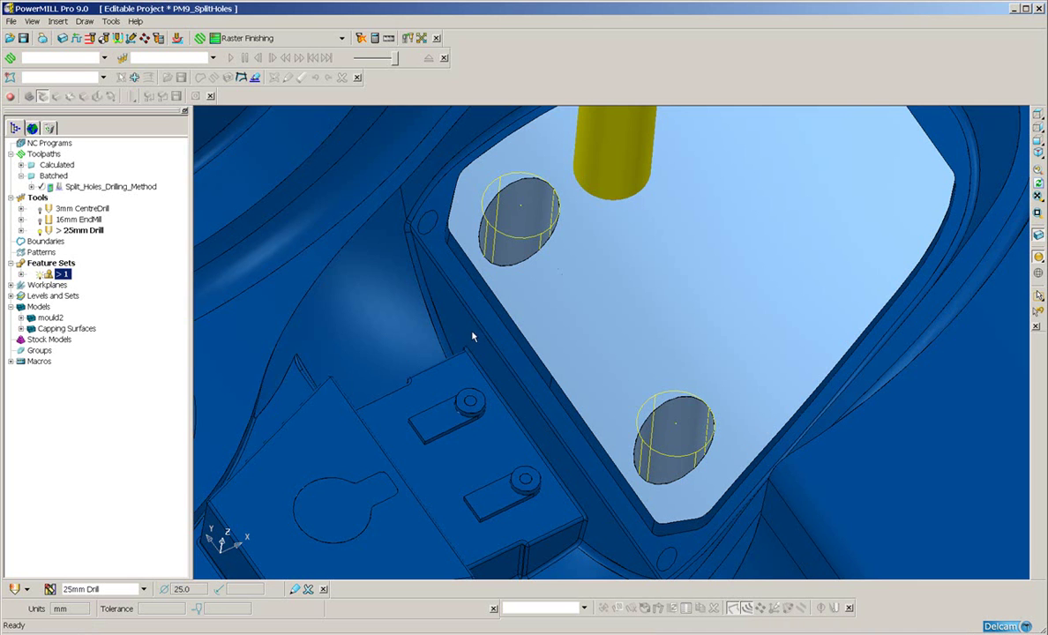
middle_click_drag(473, 337, 572, 314)
left_click(527, 205)
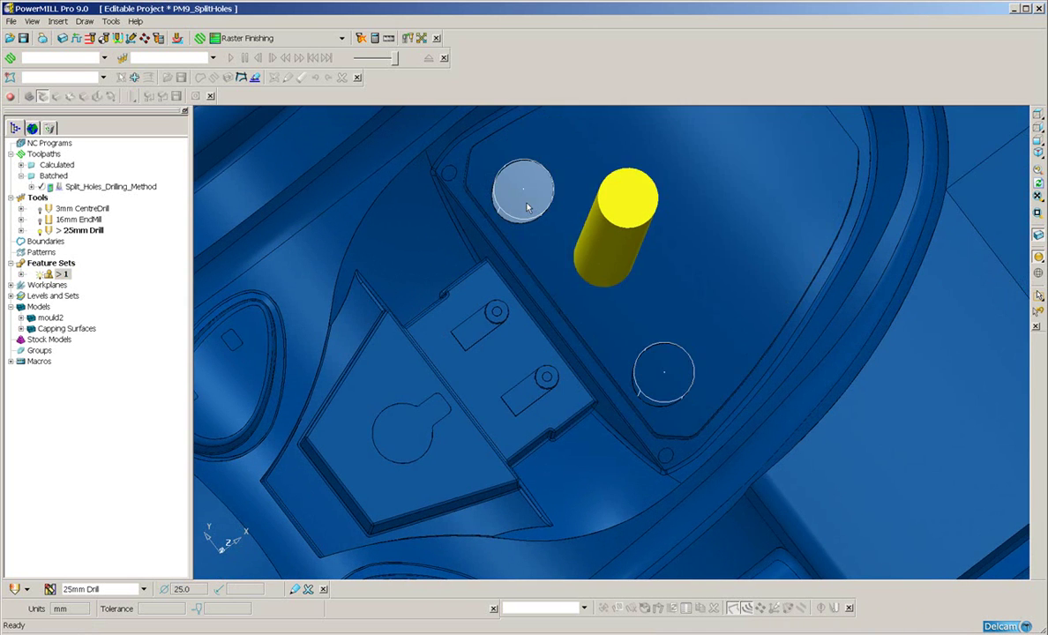
left_click(656, 370)
middle_click_drag(660, 364, 627, 384)
scroll(617, 375, "up", 4)
scroll(602, 370, "down", 1)
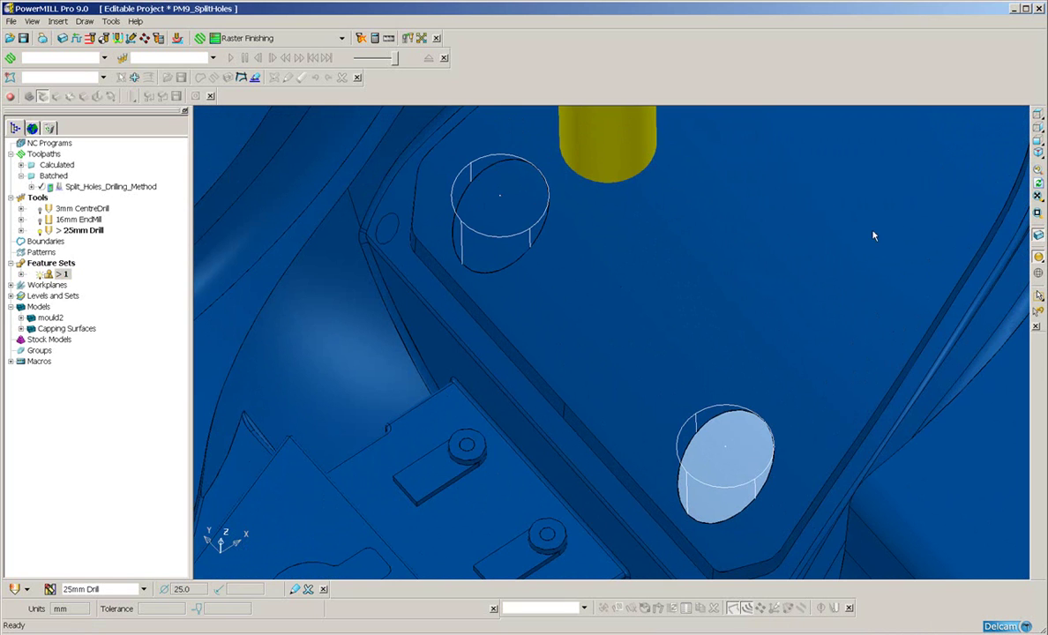
- In wireframe, split both hole features at the capping surface, then restore plain shading
left_click(1038, 257)
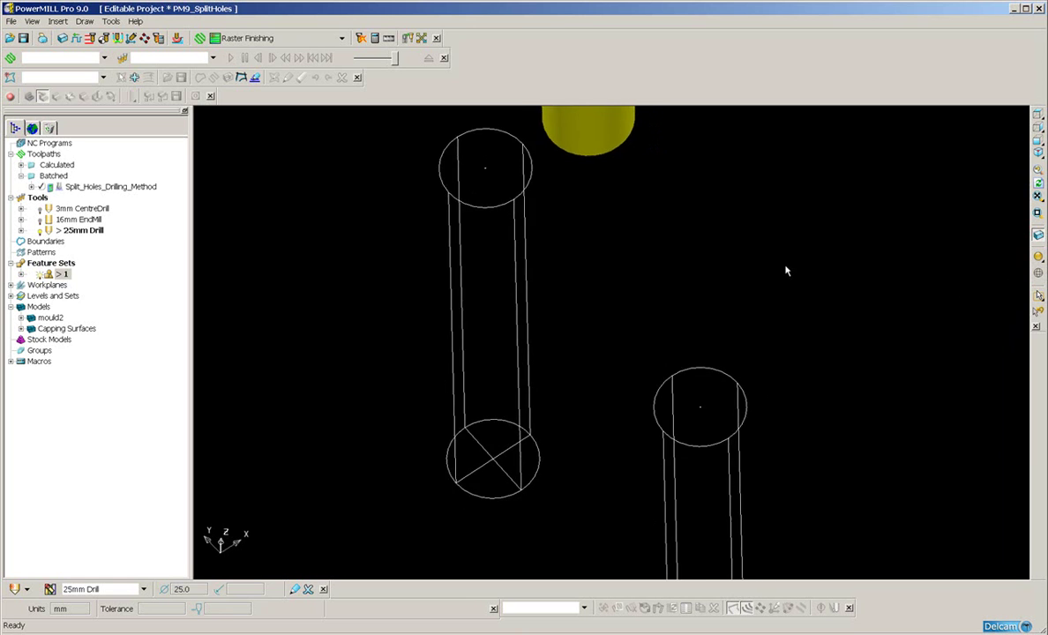
left_click_drag(467, 232, 668, 396)
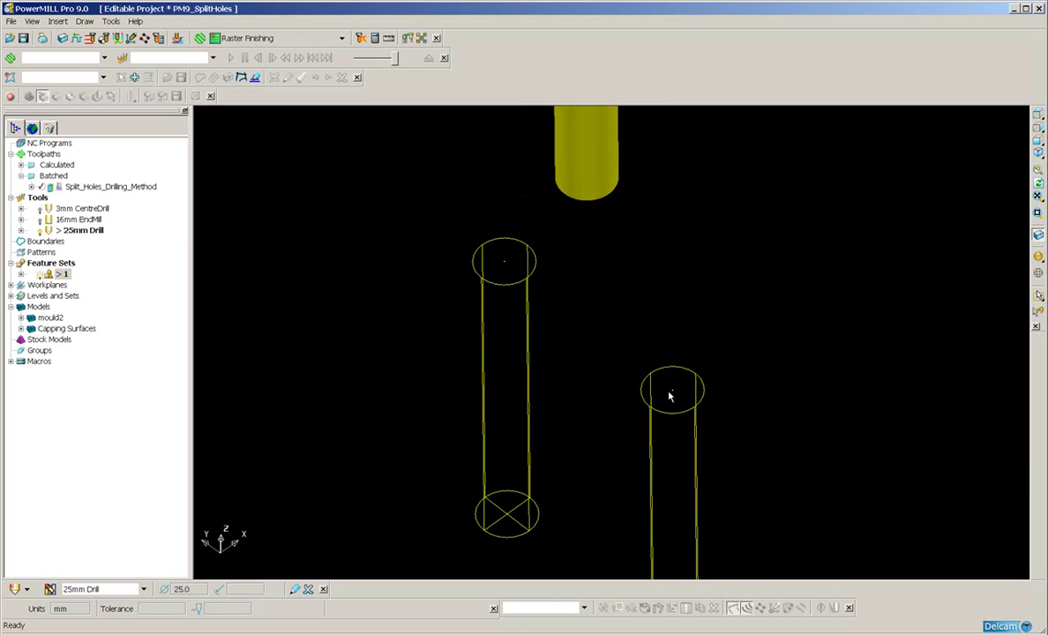
right_click(524, 283)
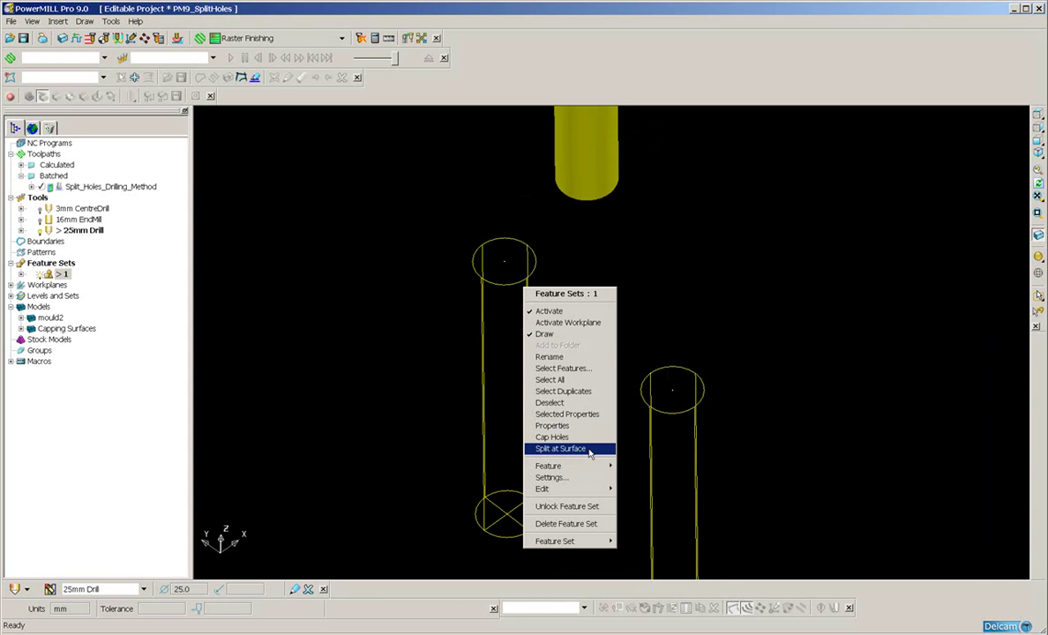
left_click(589, 451)
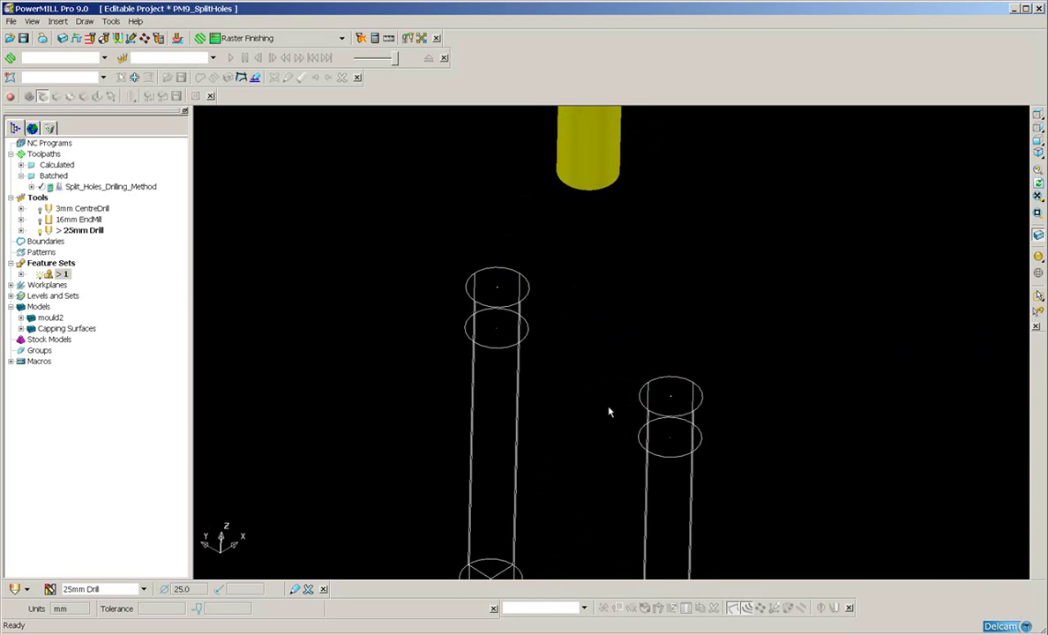
middle_click_drag(609, 412, 608, 327, "shift")
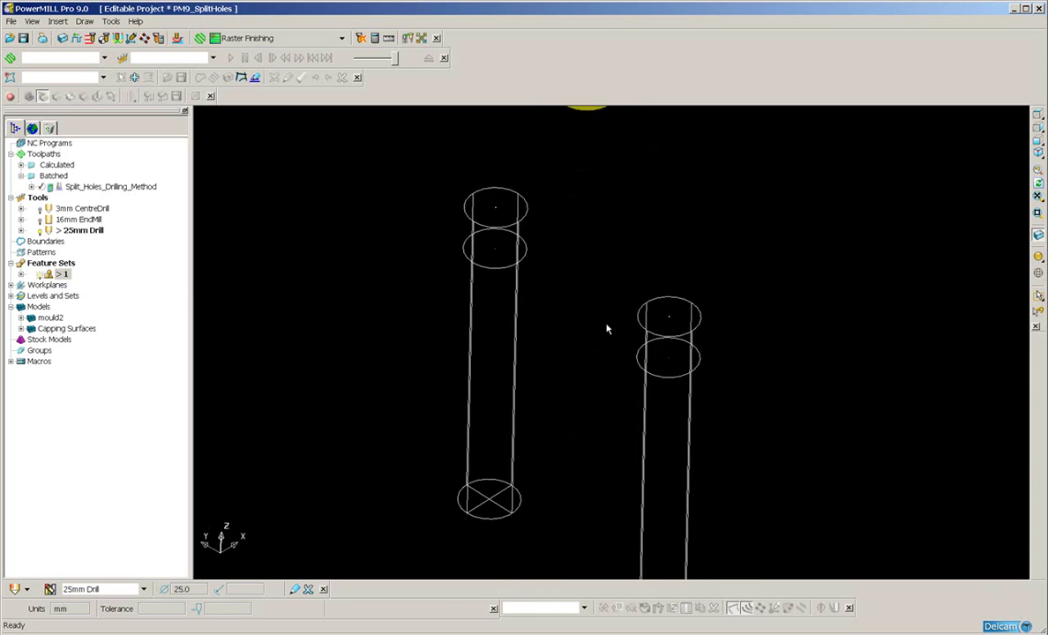
left_click(1038, 256)
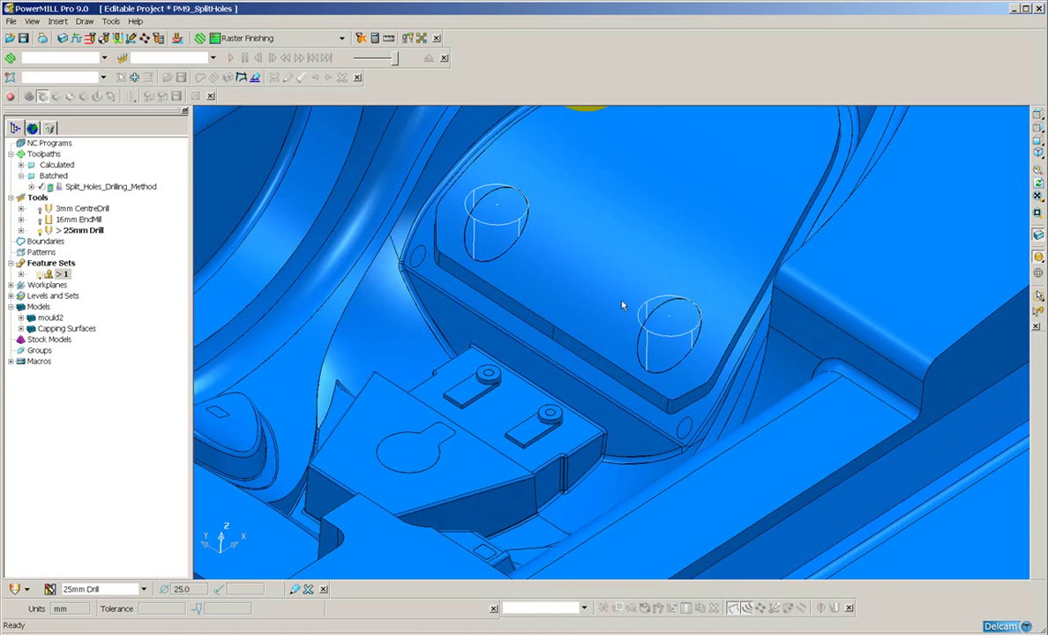
- Make Split_Holes_Drilling_Method active and show its Split_Holes process strategies in Drilling Methods
middle_click_drag(622, 306, 592, 349)
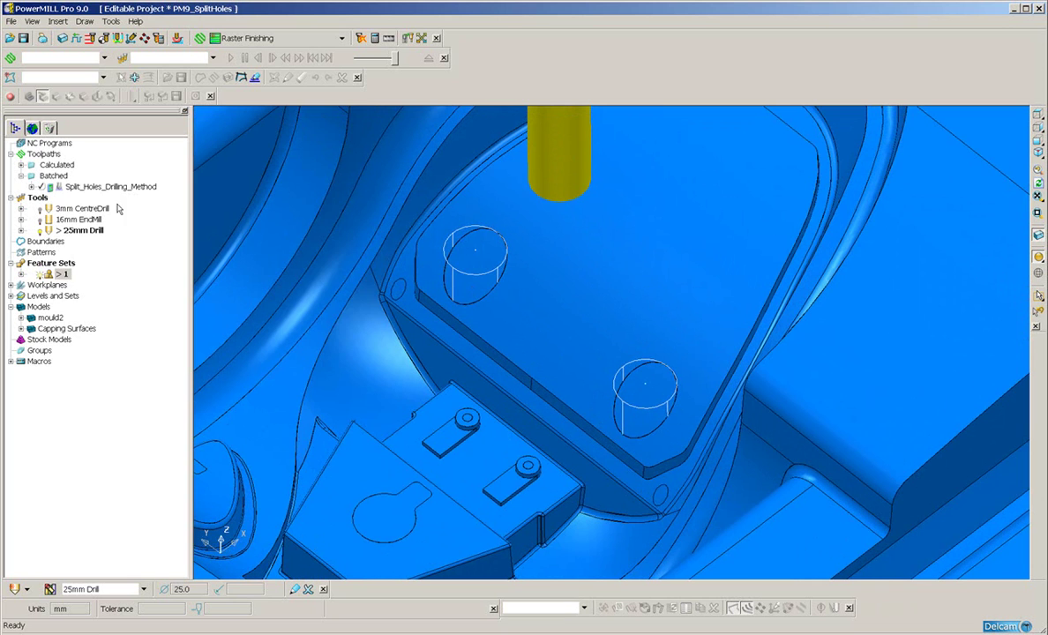
double_click(59, 187)
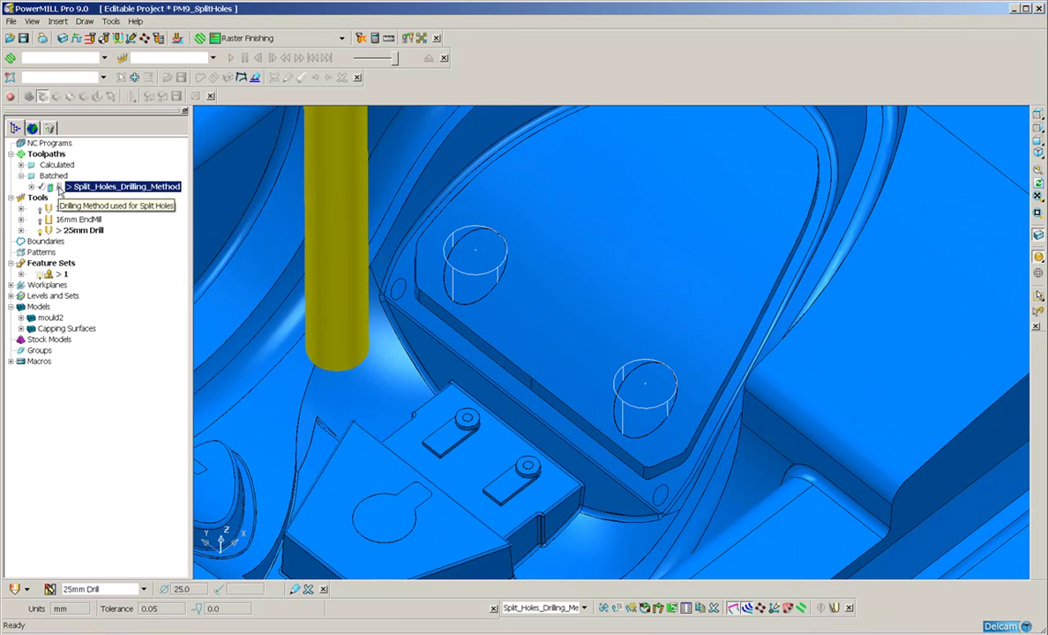
right_click(59, 187)
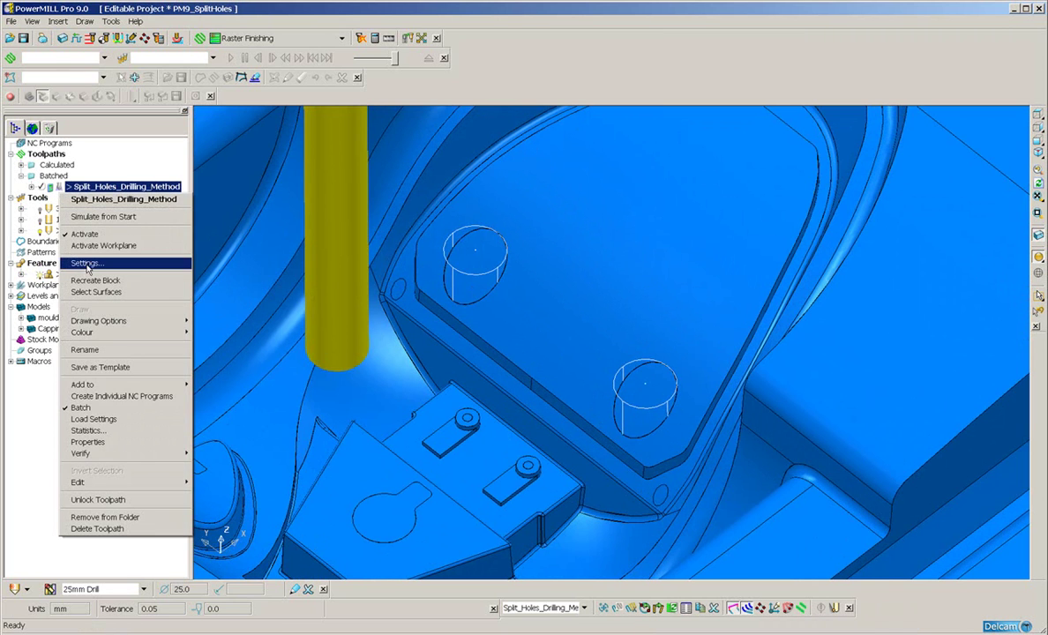
left_click(83, 261)
left_click(40, 45)
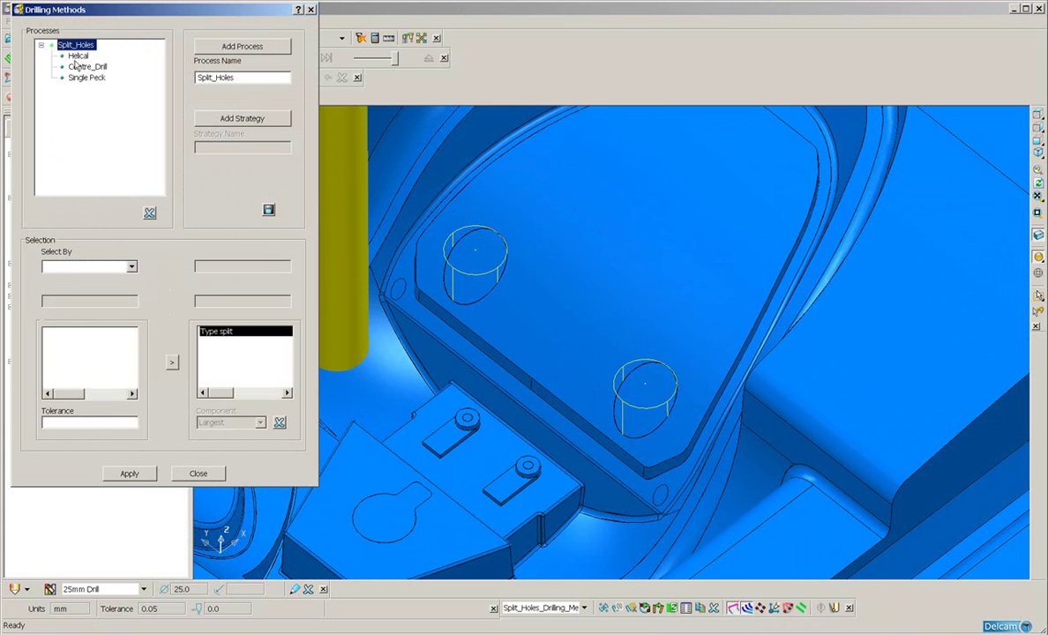
- Set the Helical strategy's hole Component to First
double_click(77, 57)
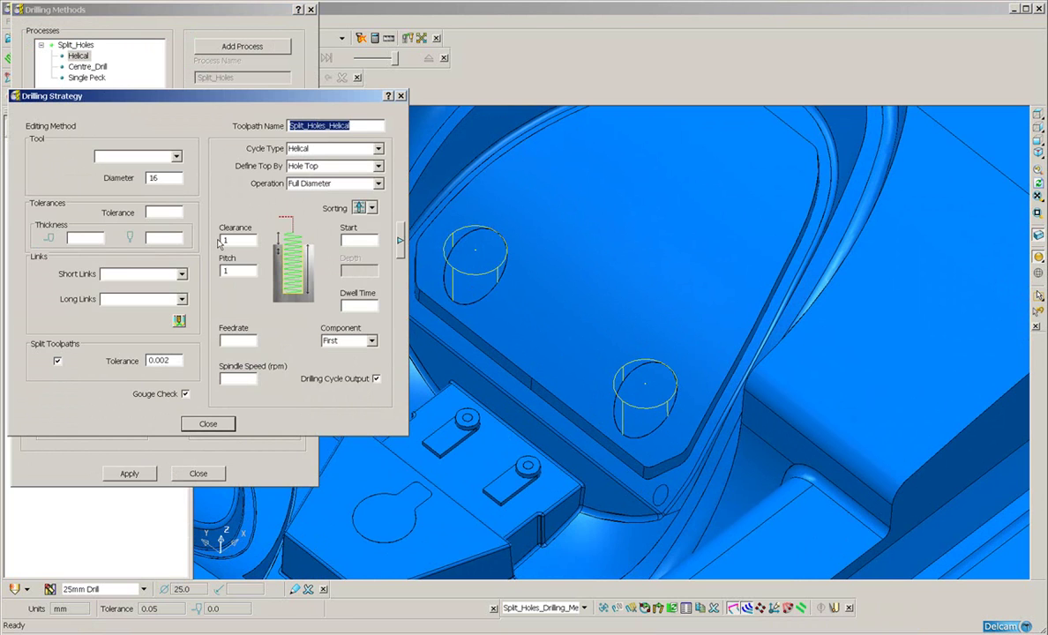
left_click(344, 341)
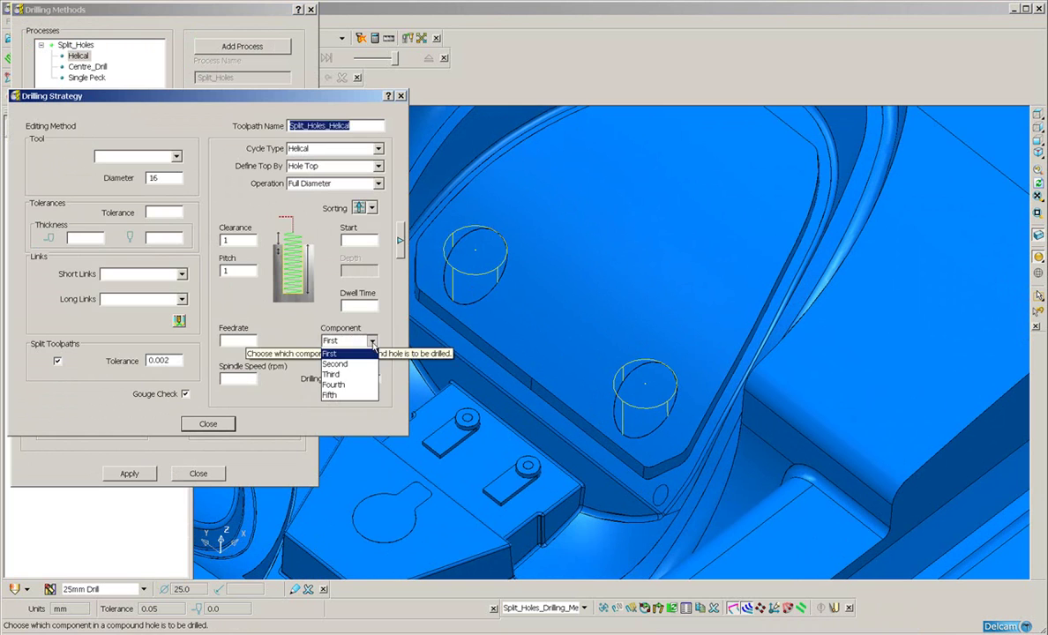
left_click(358, 364)
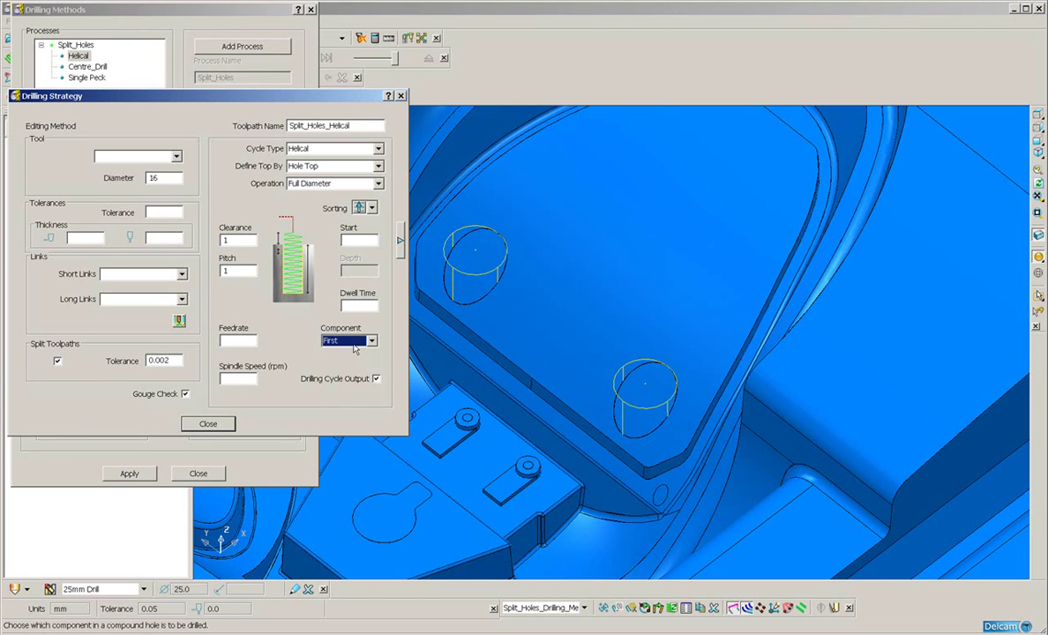
left_click(207, 424)
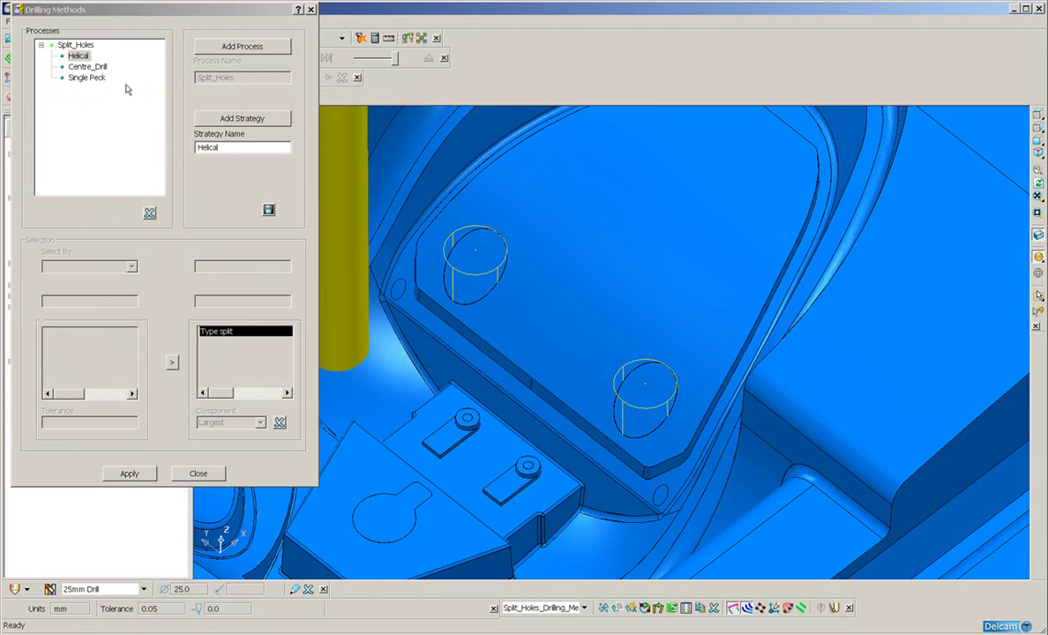
- Review the Centre_Drill and Single Peck strategy settings without changes
double_click(92, 68)
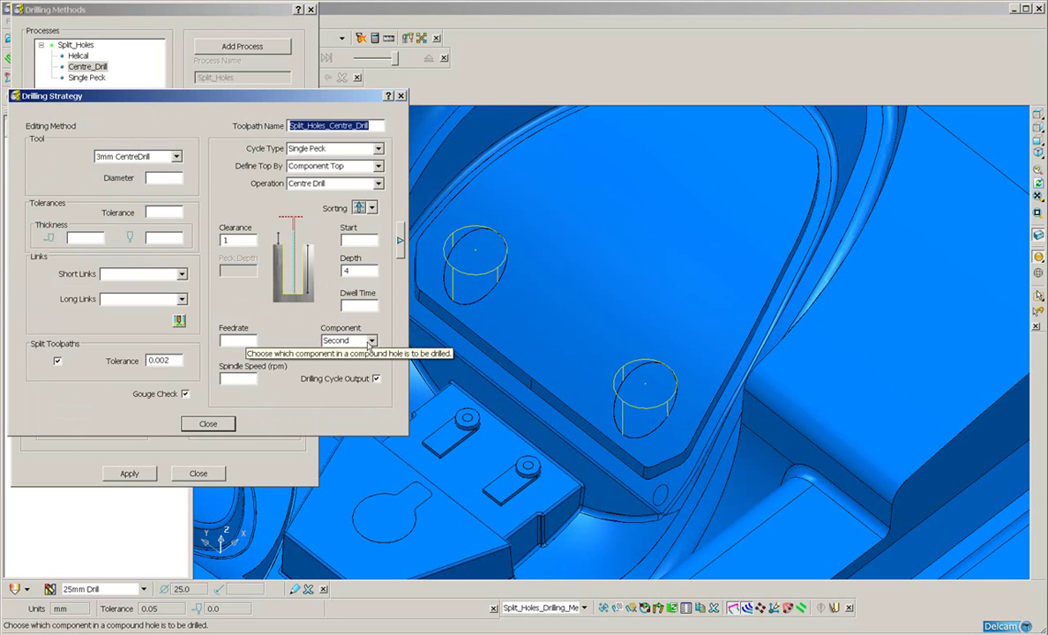
left_click(207, 423)
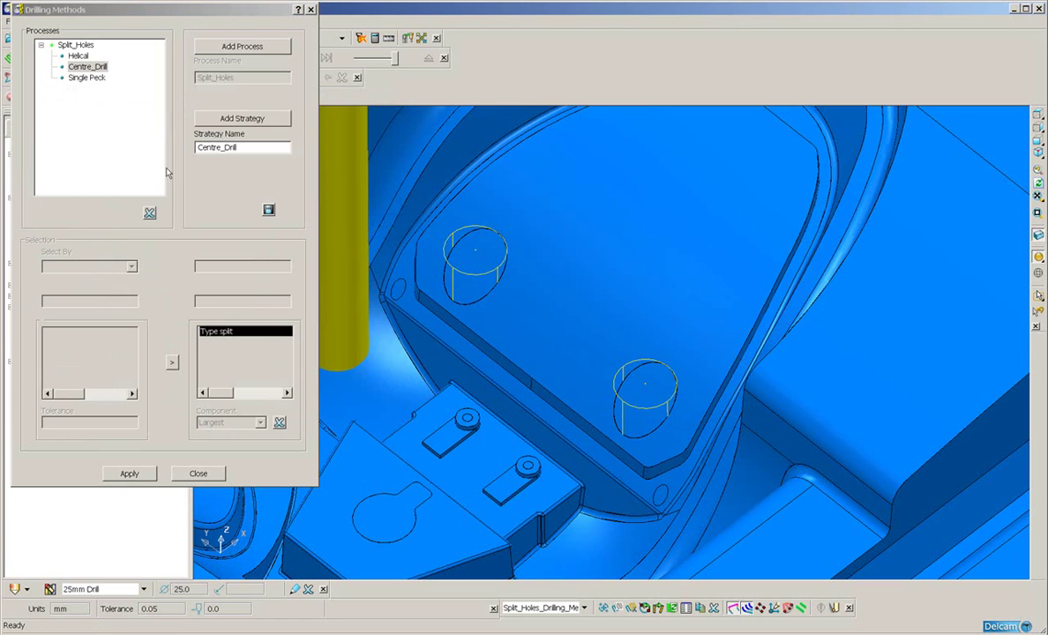
double_click(88, 77)
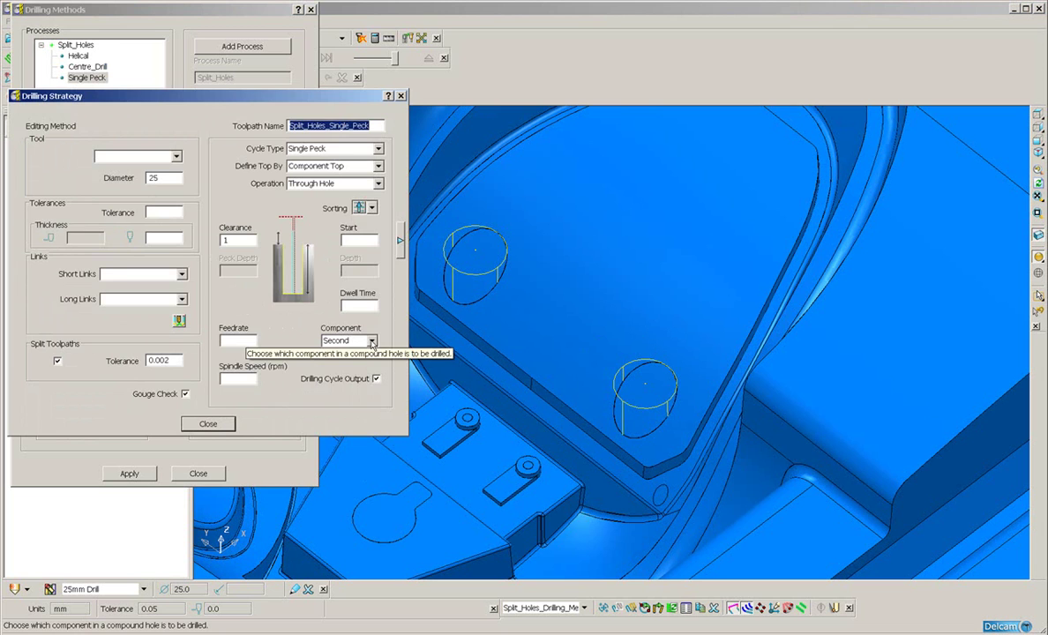
left_click(207, 423)
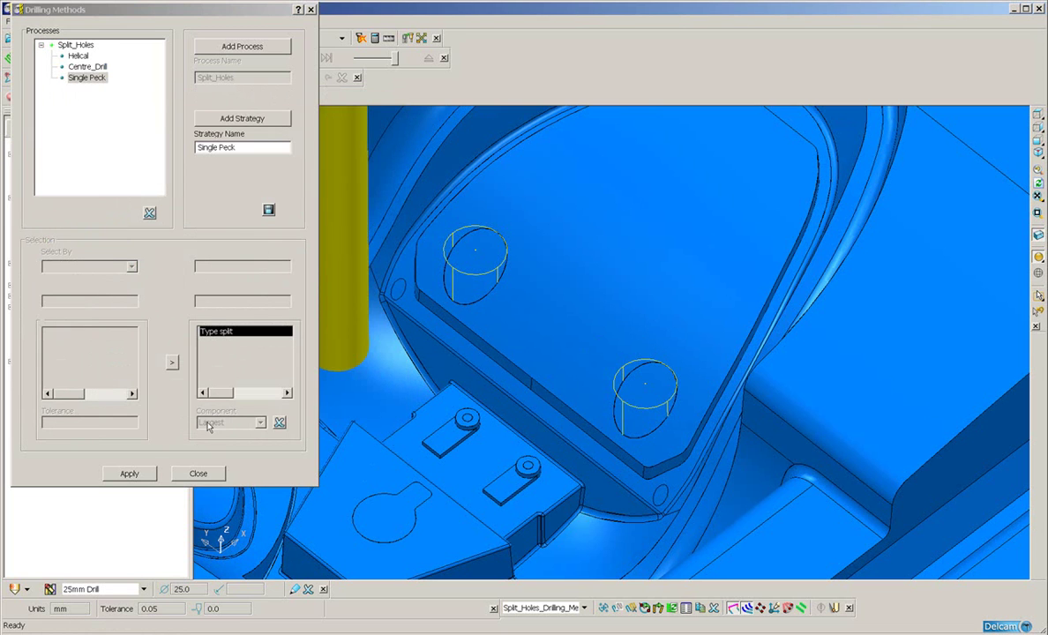
- Apply the drilling methods to create helical, centre-drill and single-peck toolpaths, dismissing the message
left_click(152, 474)
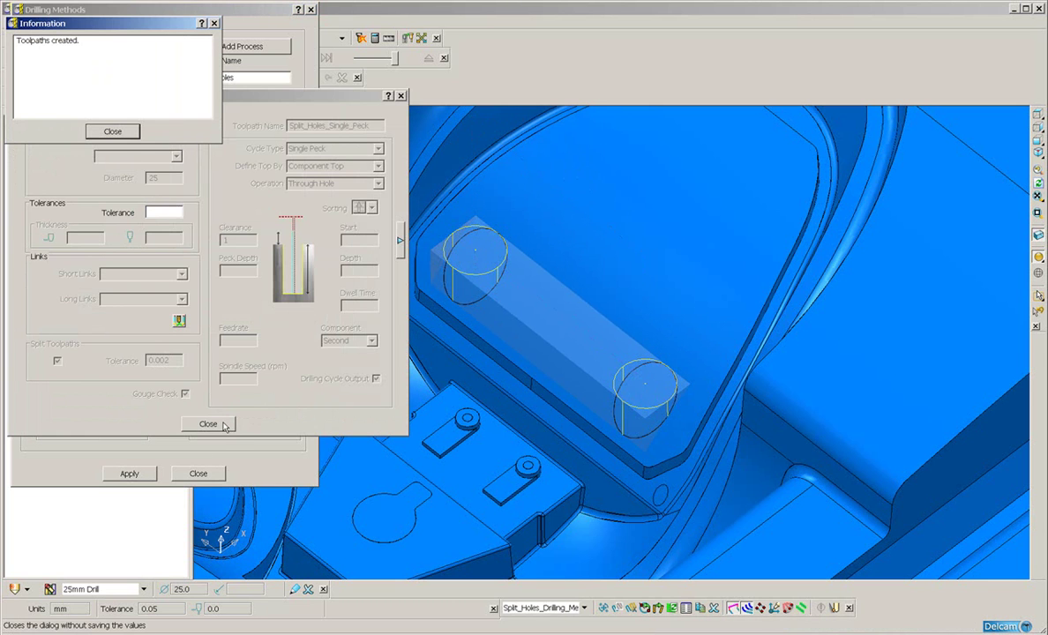
left_click(112, 131)
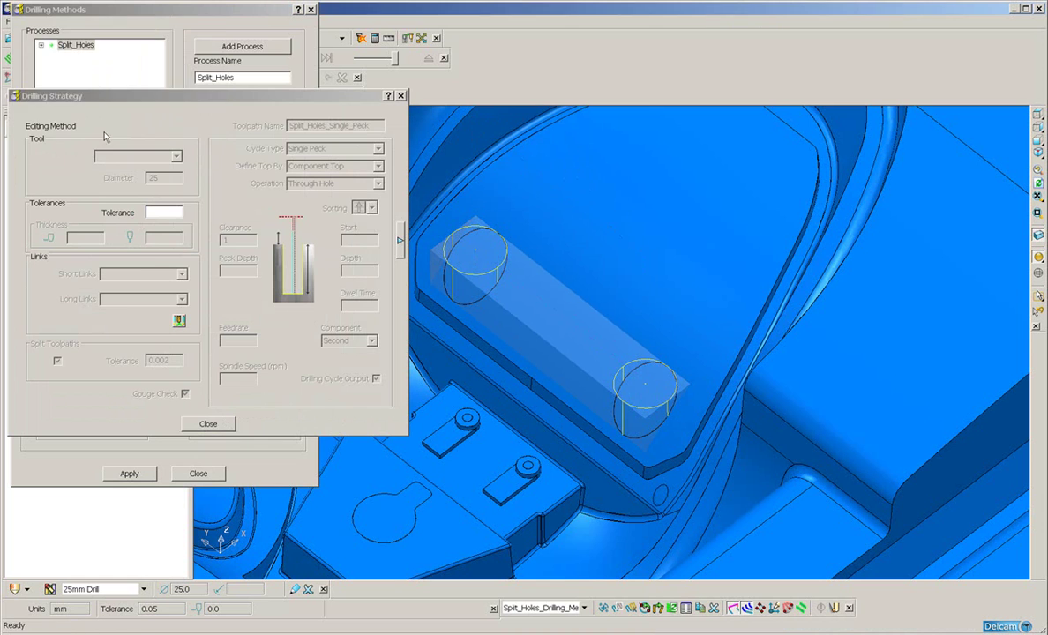
left_click(206, 422)
- Activate Split_Holes_Helical_1 and switch the model display to wireframe
left_click(205, 475)
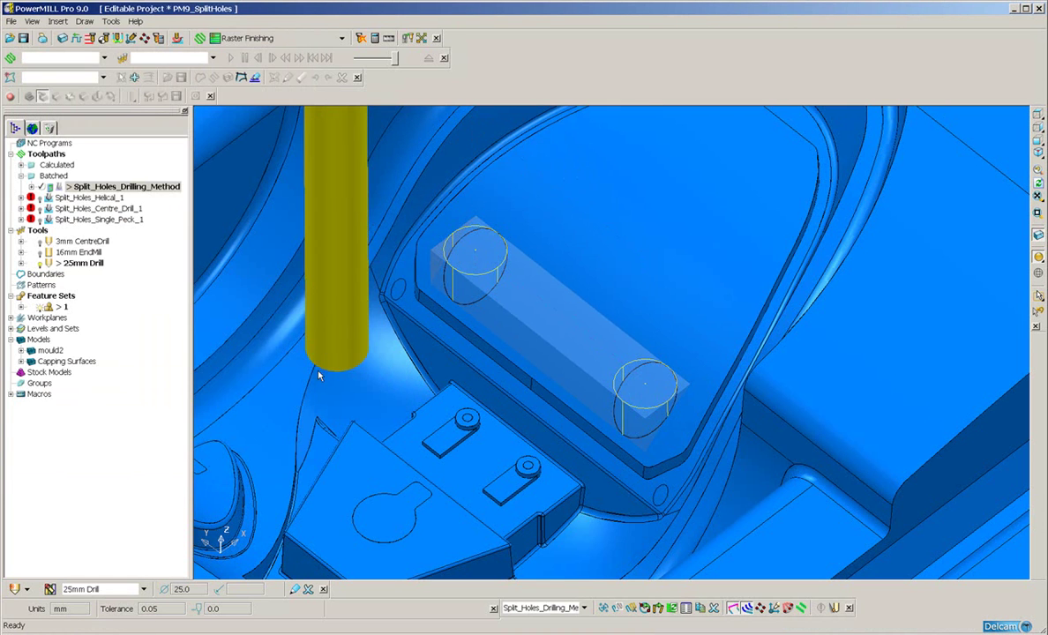
double_click(50, 198)
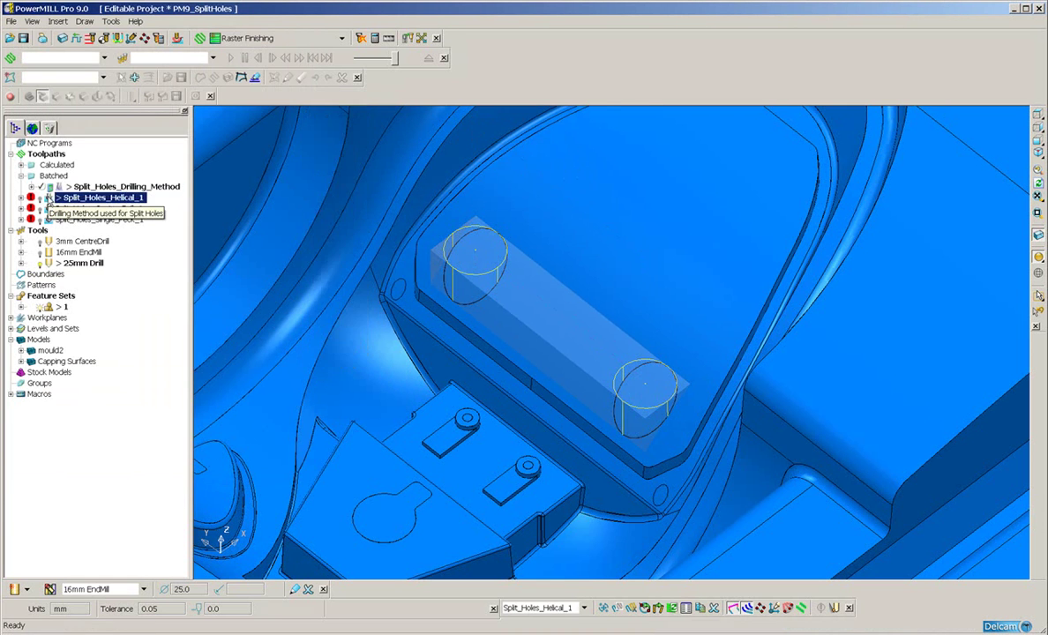
double_click(49, 198)
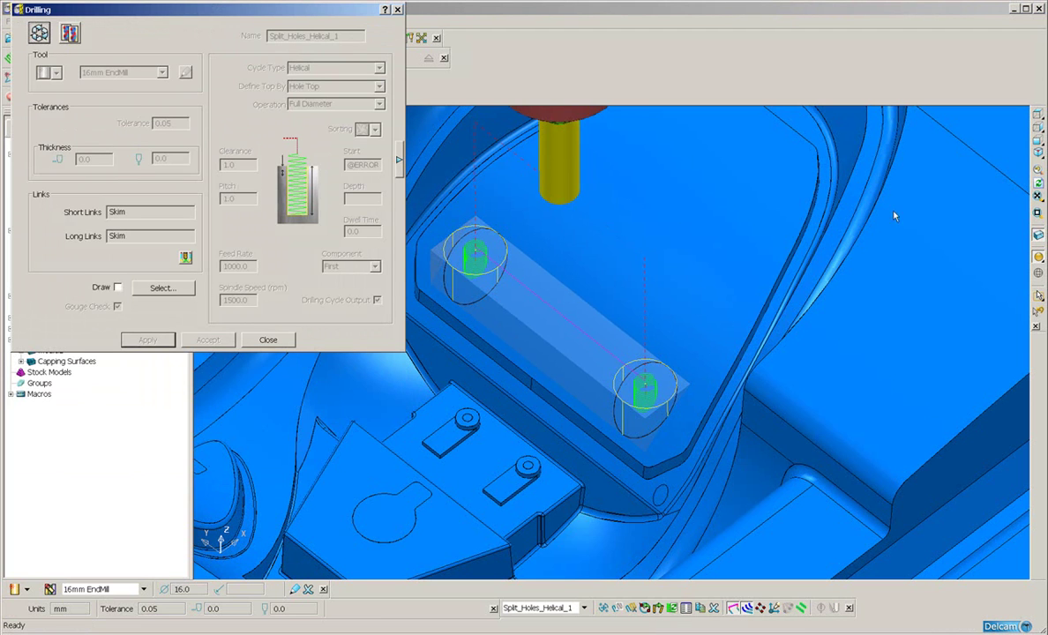
mouse_move(1038, 257)
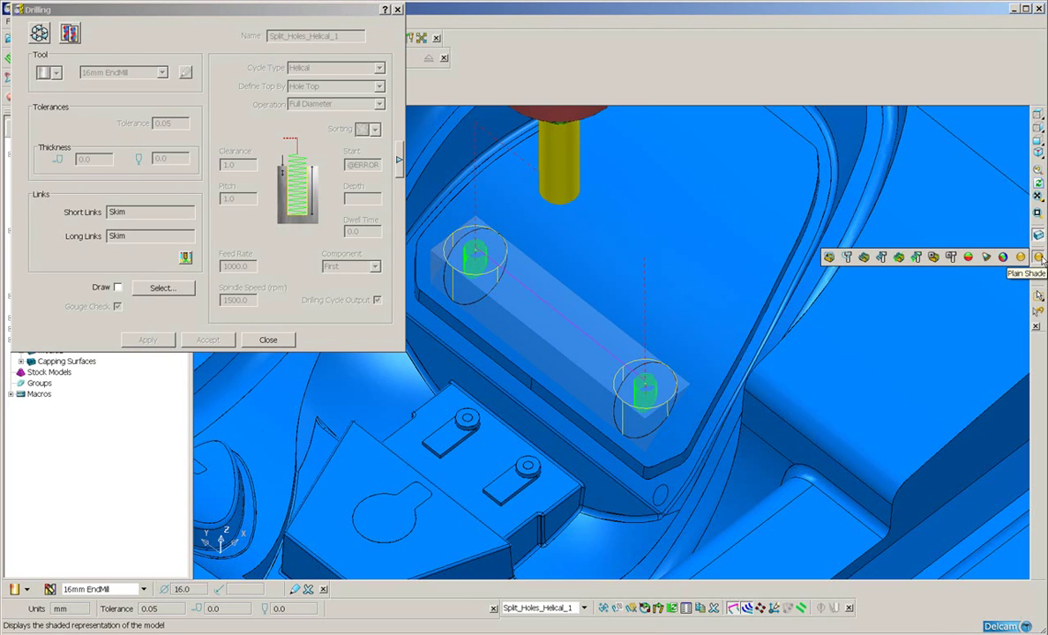
left_click(1038, 257)
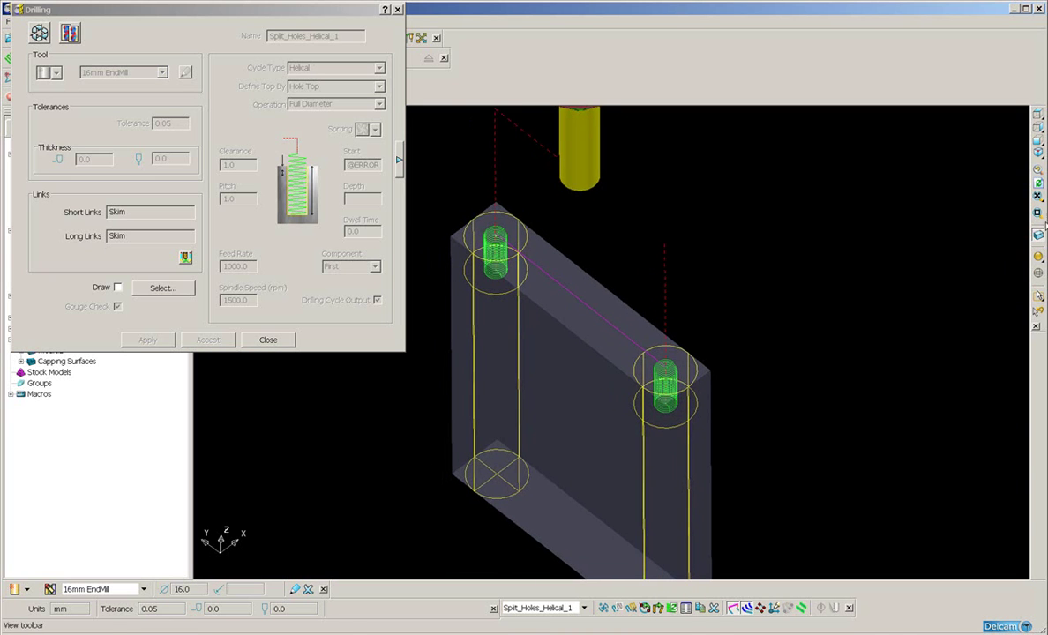
left_click(280, 342)
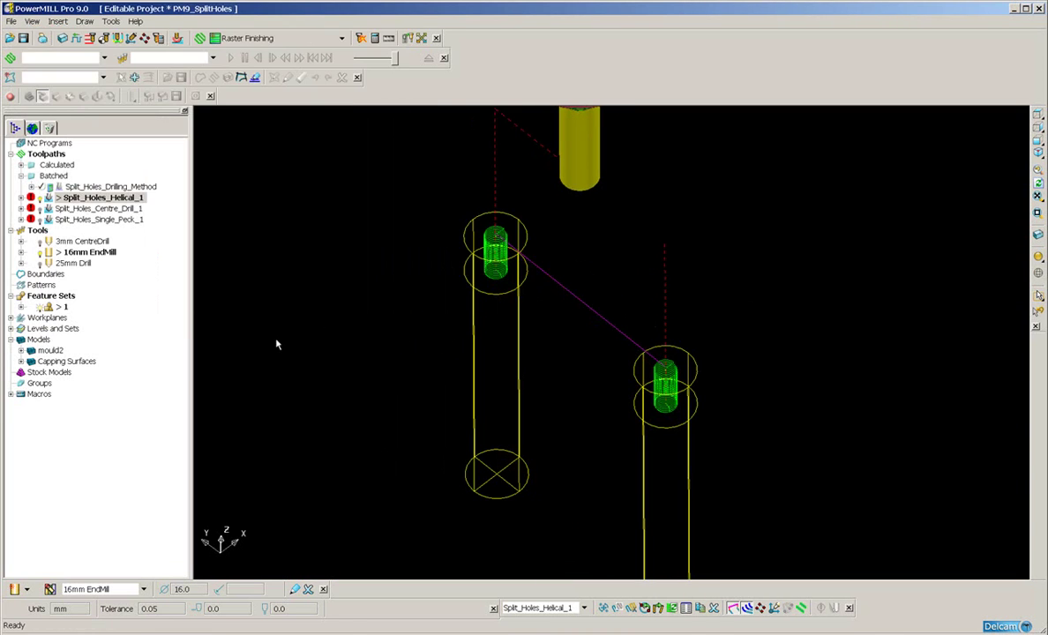
- Run Simulate from Start on the Split_Holes_Helical_1 toolpath
right_click(49, 200)
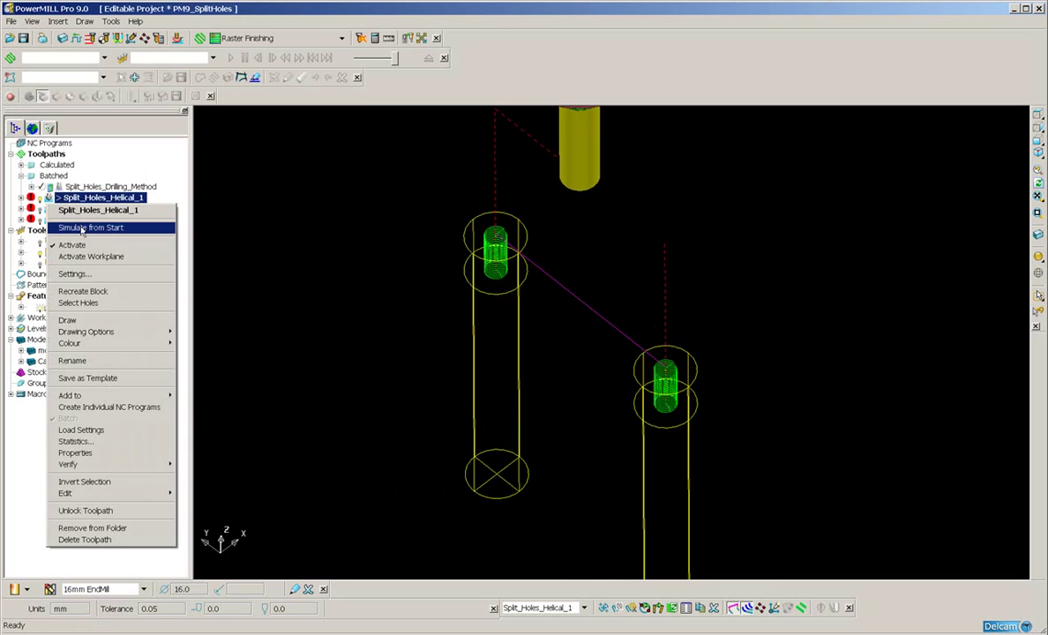
left_click(79, 229)
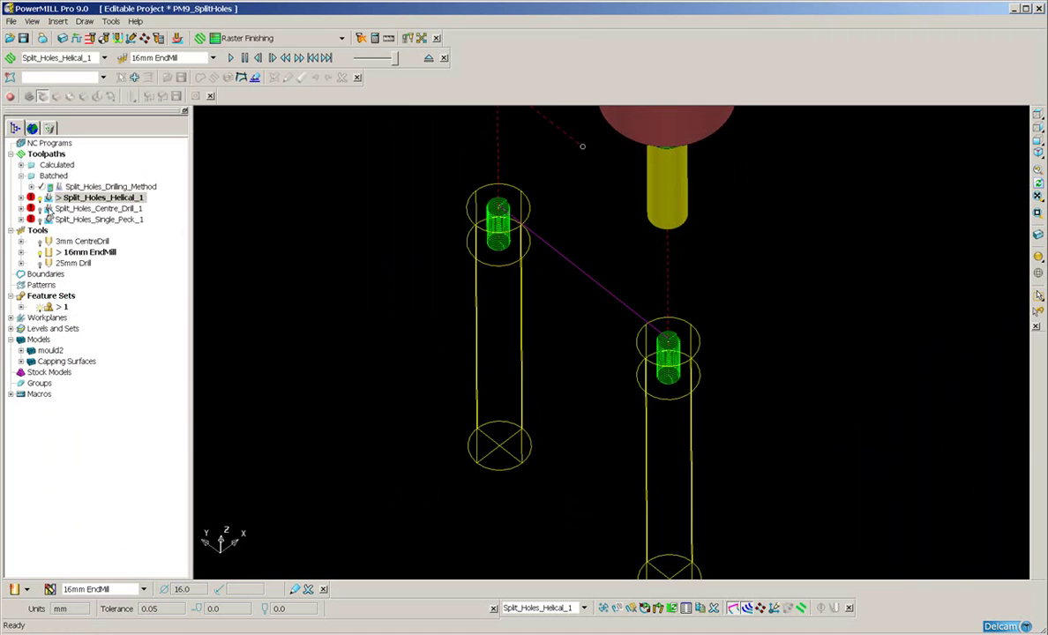
- Activate Split_Holes_Centre_Drill_1 and simulate it from start with the 3mm CentreDrill
double_click(49, 208)
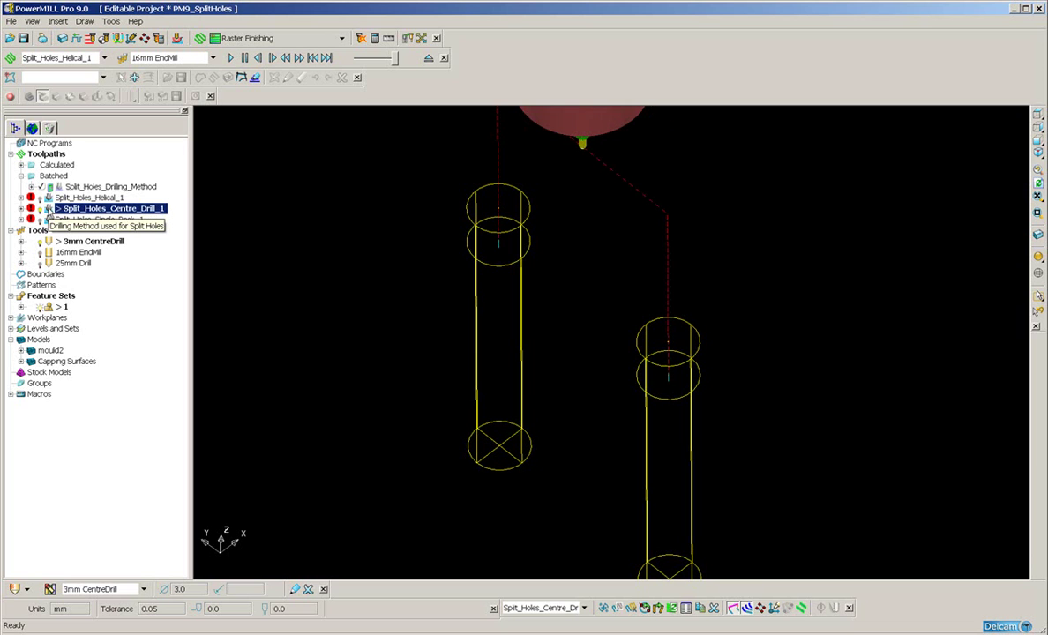
right_click(48, 210)
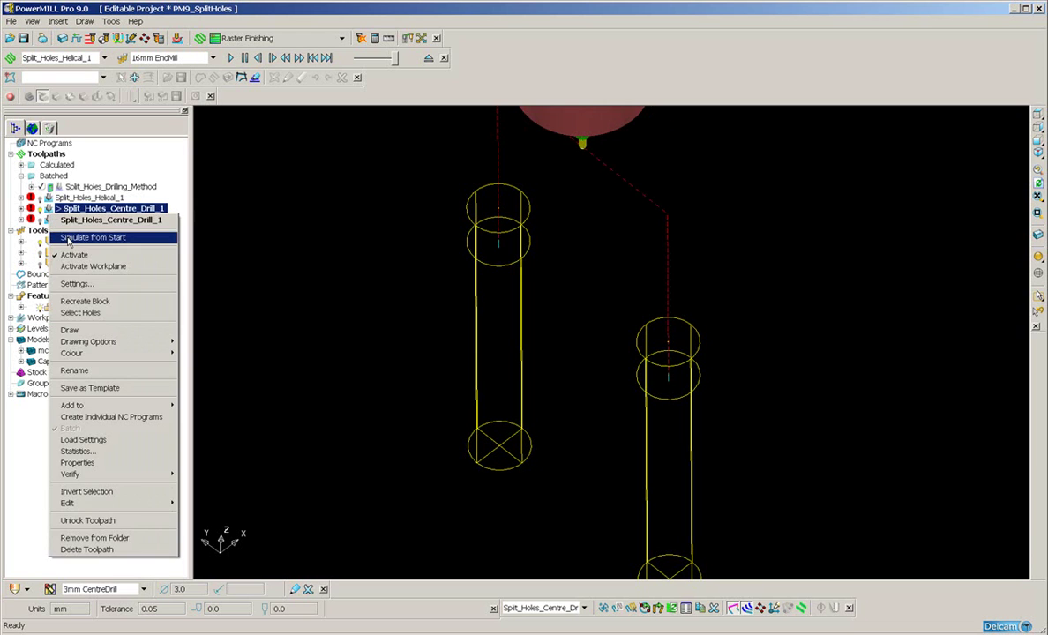
left_click(97, 223)
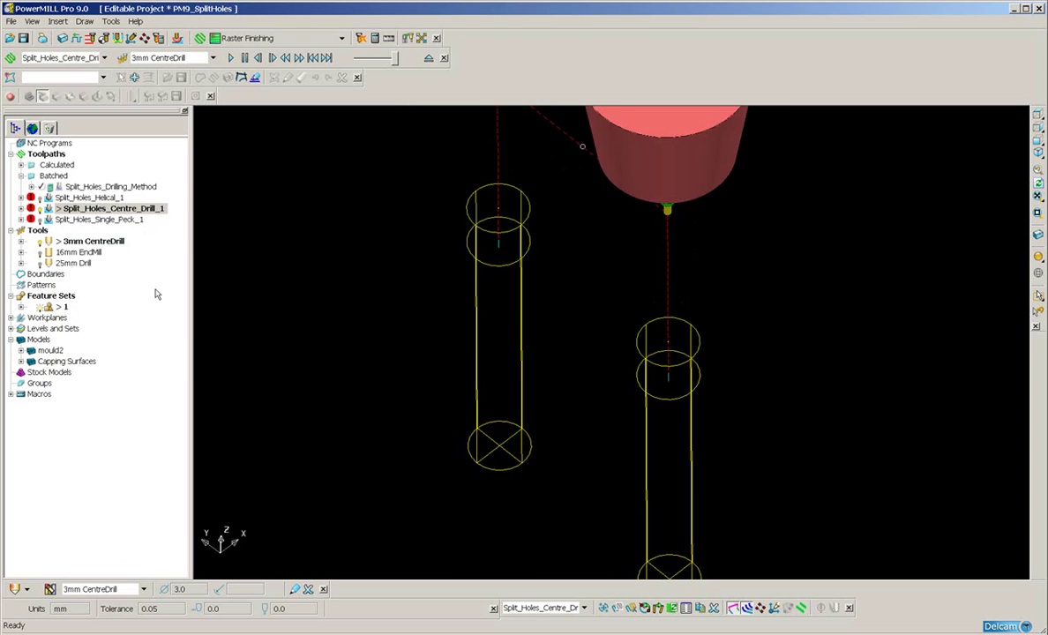
- Simulate Split_Holes_Single_Peck_1 from start using the 25mm Drill
left_click(49, 220)
right_click(50, 223)
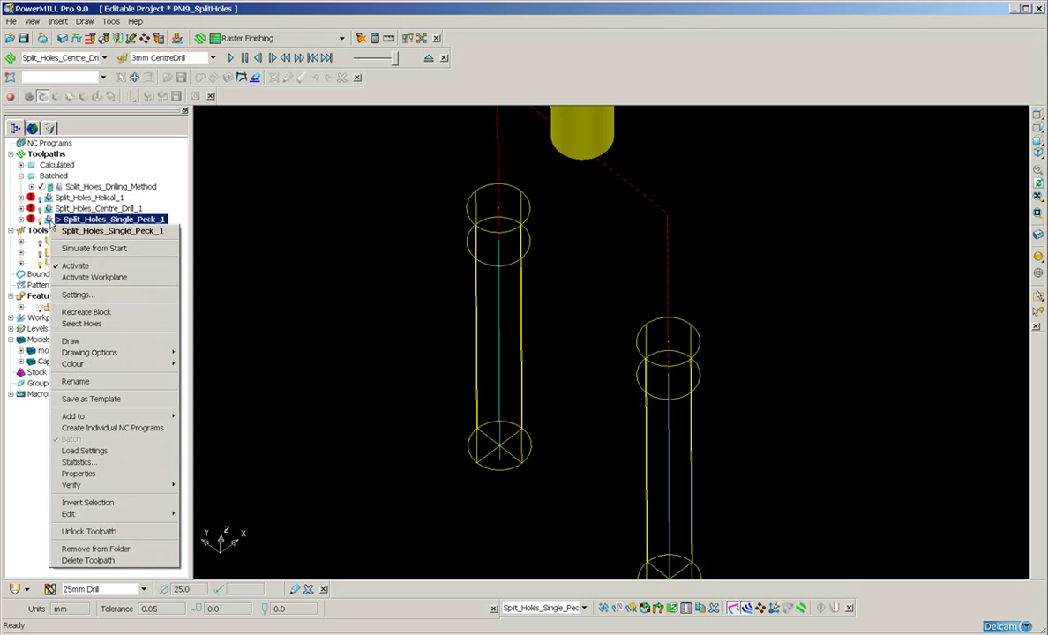
left_click(79, 231)
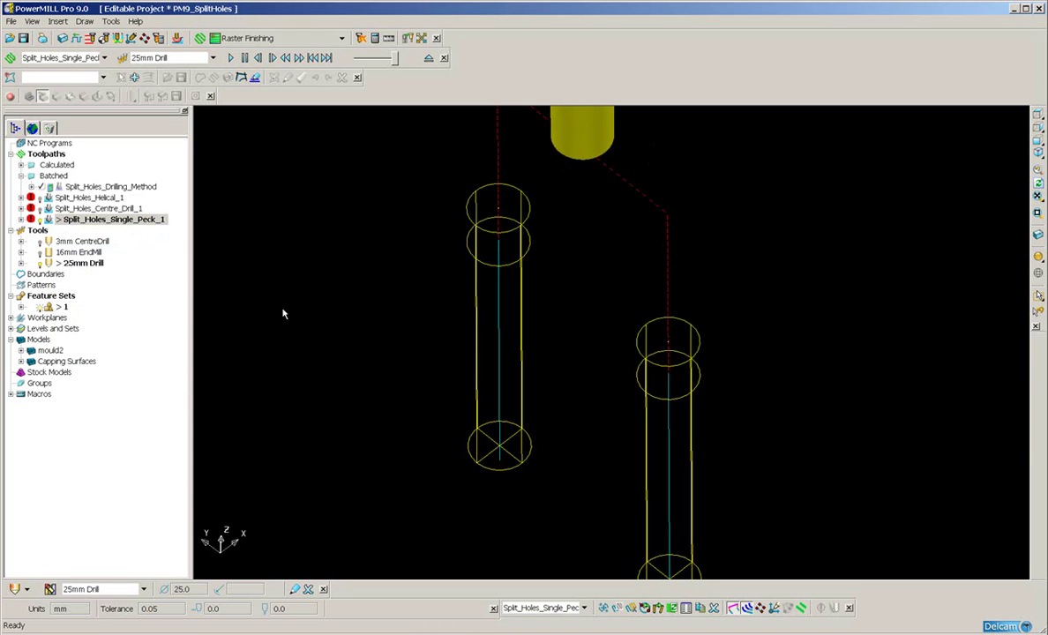